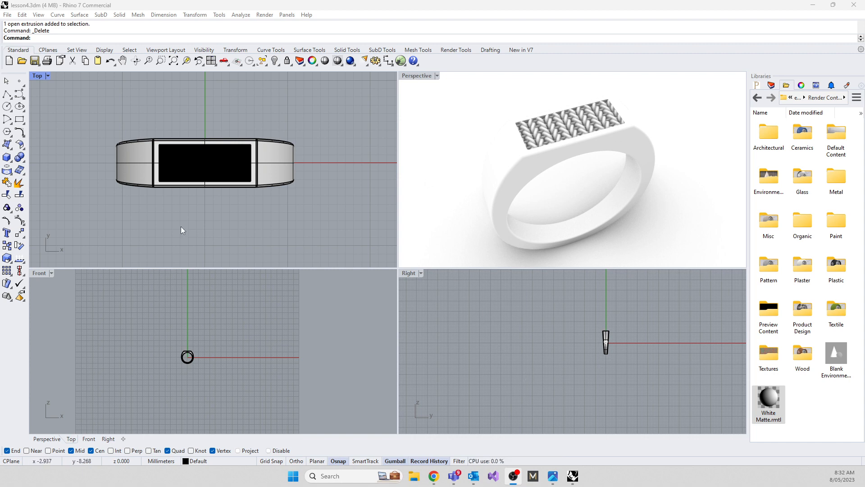
# Draw a degree-3 backdrop curve in the Right view, running flat below the ring and sweeping up vertically behind it
pyautogui.click(20, 94)
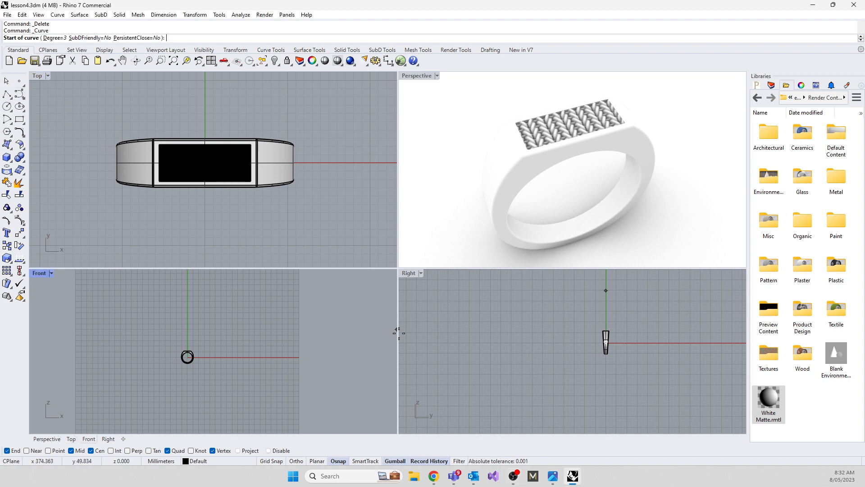
pyautogui.click(501, 355)
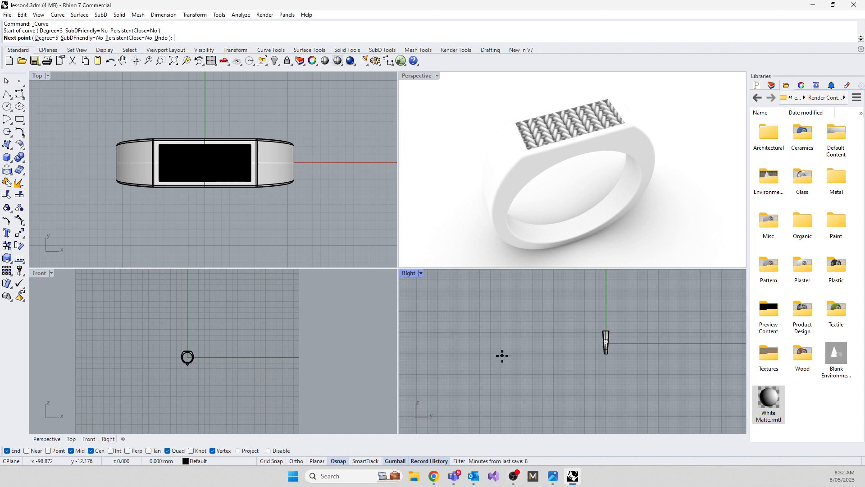
pyautogui.keyDown('shift'); pyautogui.click(539, 357); pyautogui.keyUp('shift')
pyautogui.keyDown('shift'); pyautogui.click(593, 356); pyautogui.keyUp('shift')
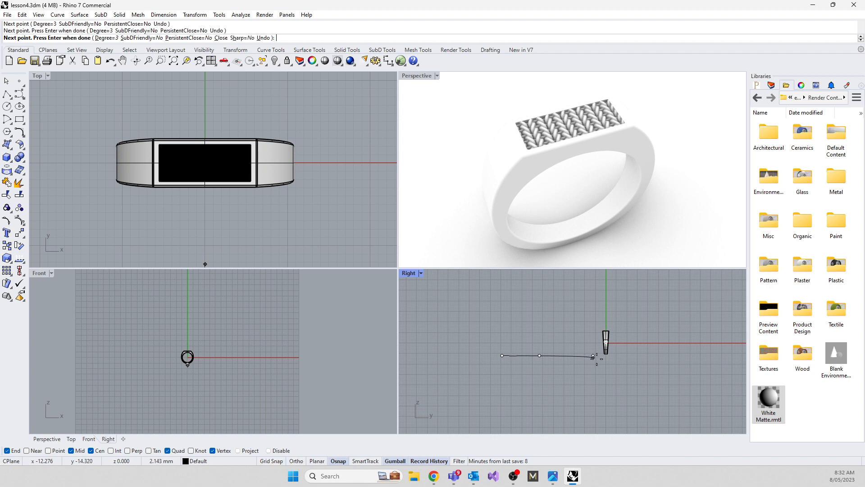
pyautogui.keyDown('shift'); pyautogui.click(626, 355); pyautogui.keyUp('shift')
pyautogui.keyDown('shift'); pyautogui.click(663, 356); pyautogui.keyUp('shift')
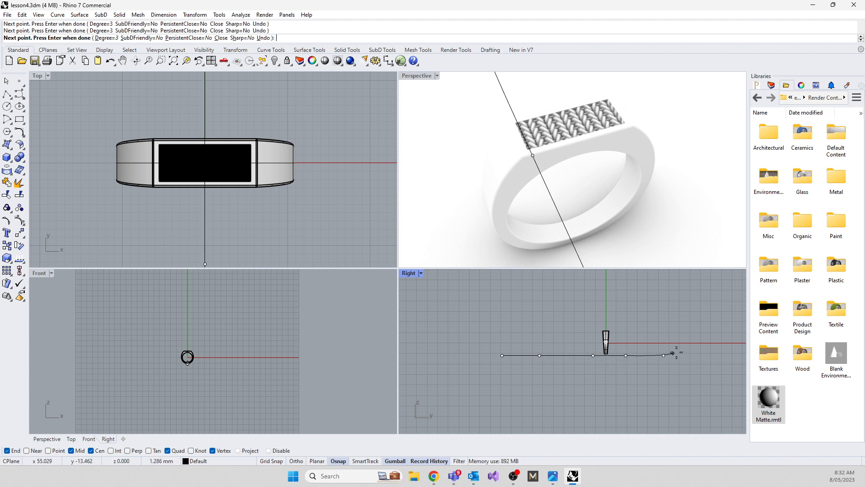
pyautogui.click(682, 347)
pyautogui.click(688, 326)
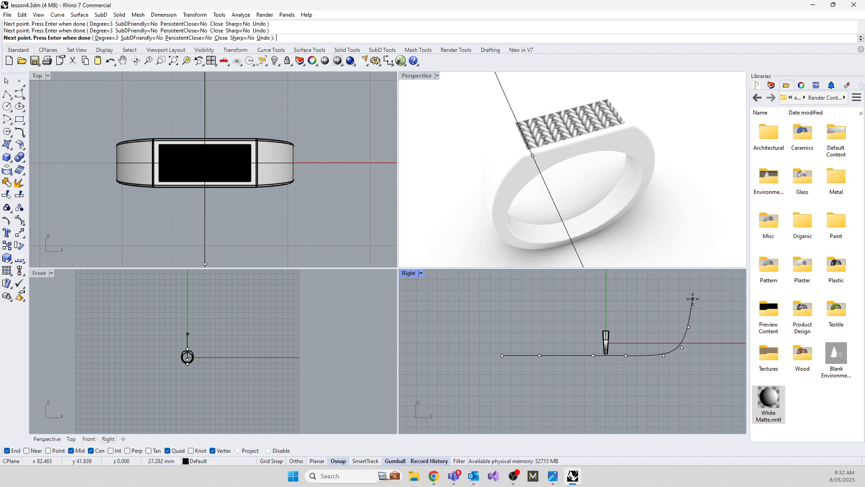
pyautogui.click(693, 297)
pyautogui.click(690, 287)
pyautogui.press('Return')
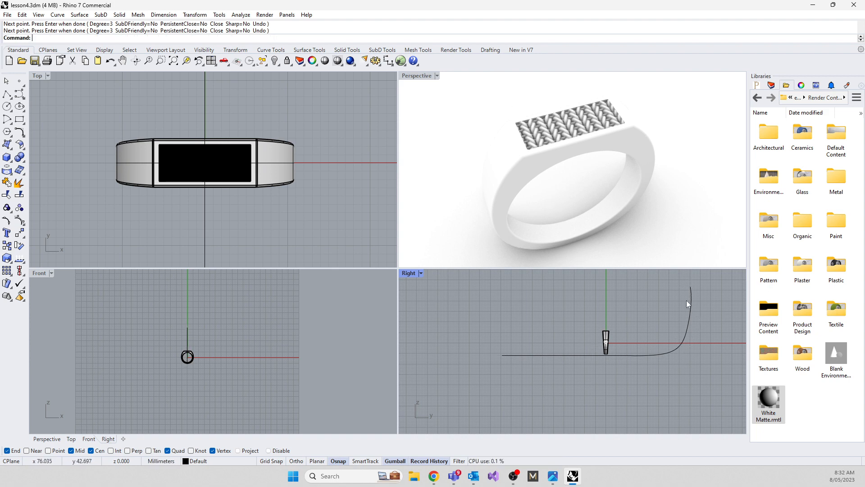
# Move the backdrop curve up in the Right view to meet the base of the ring
pyautogui.scroll(10, 611, 351)
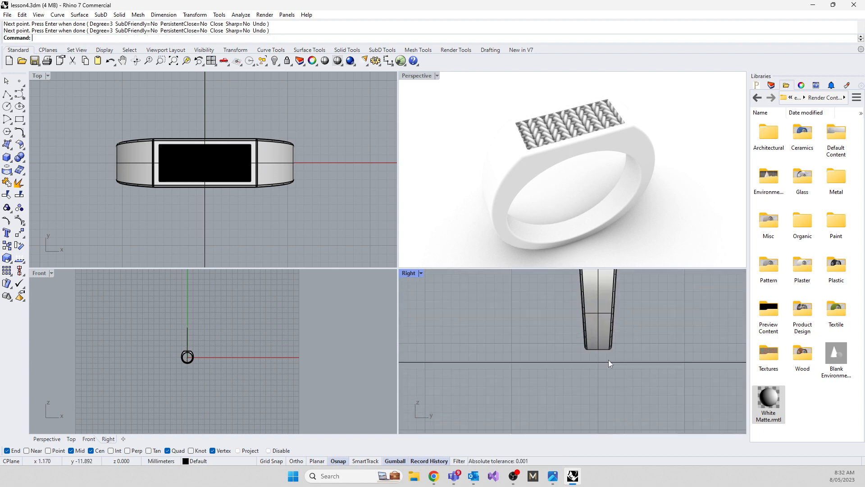
pyautogui.click(609, 360)
pyautogui.scroll(-1, 552, 367)
pyautogui.scroll(-3, 544, 358)
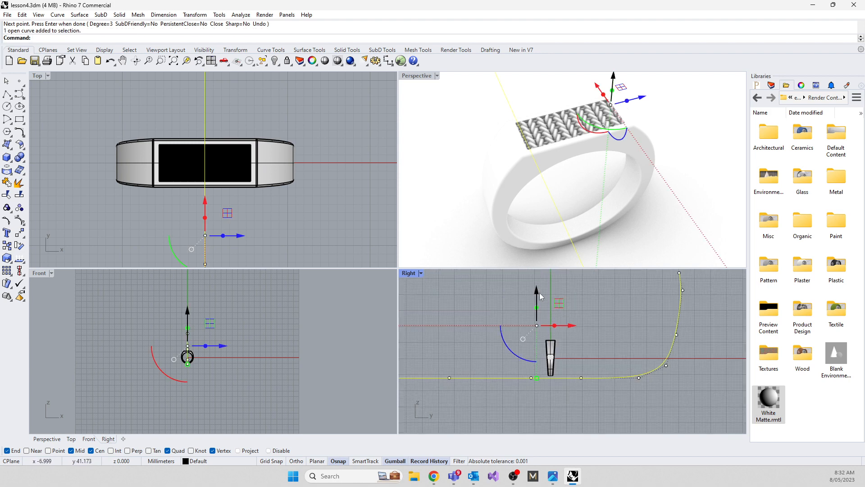
pyautogui.moveTo(537, 290); pyautogui.dragTo(537, 295)
# Extrude the backdrop curve to both sides by about 100 mm with ExtrudeCrv to form a backdrop surface
pyautogui.scroll(-5, 528, 168)
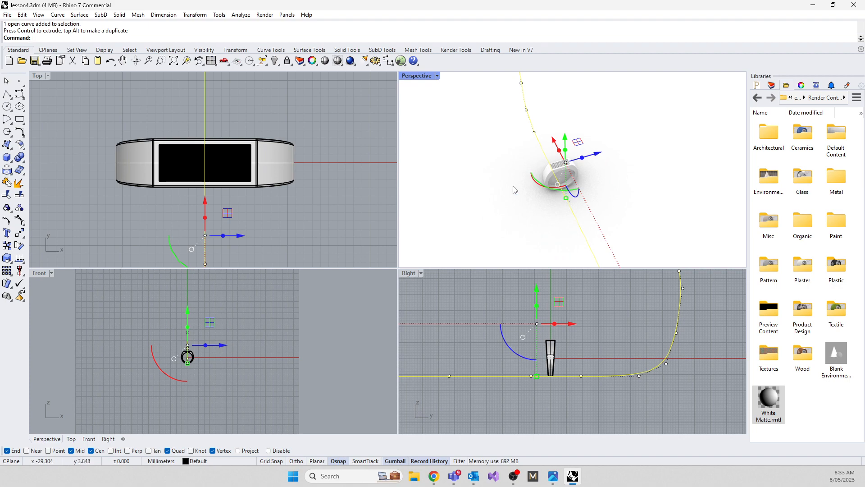
pyautogui.write('ExtrudeCrv')
pyautogui.press('Return')
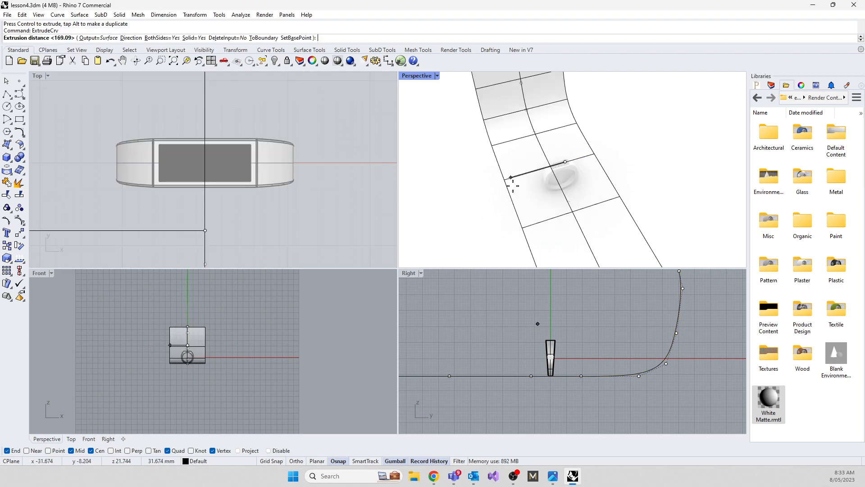
pyautogui.click(439, 231)
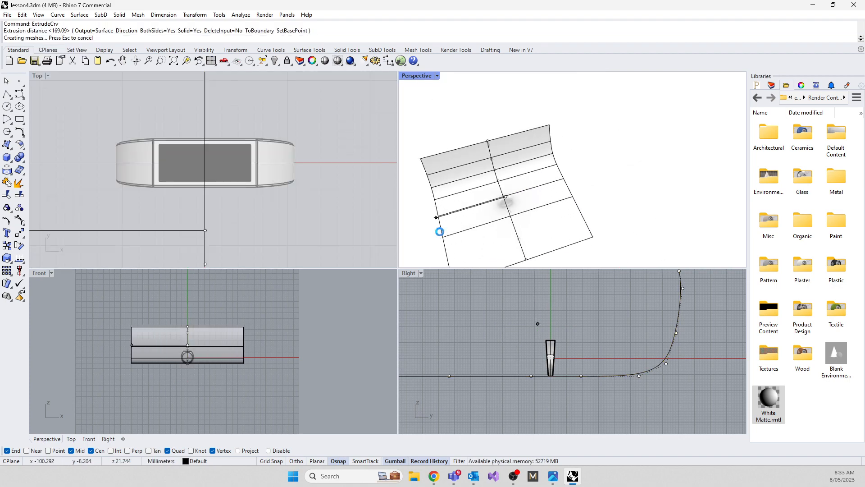
pyautogui.click(448, 326)
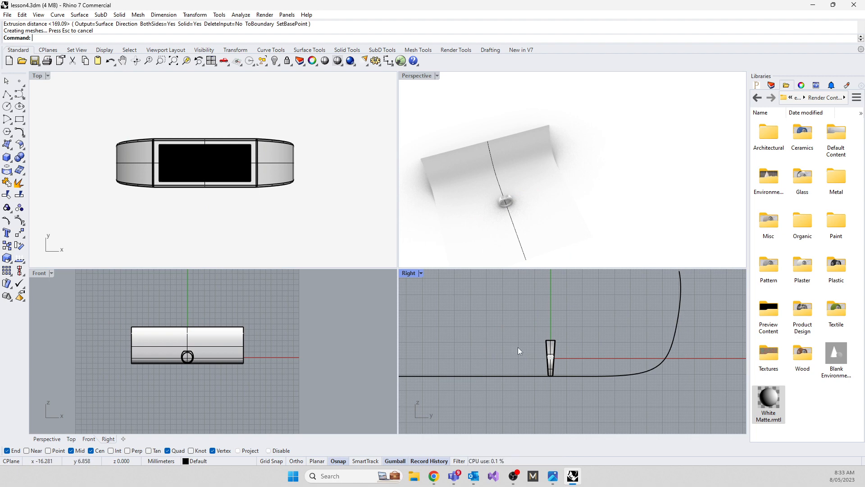
# Delete the original backdrop curve, keeping the extruded surface and accepting the history break
pyautogui.click(488, 147)
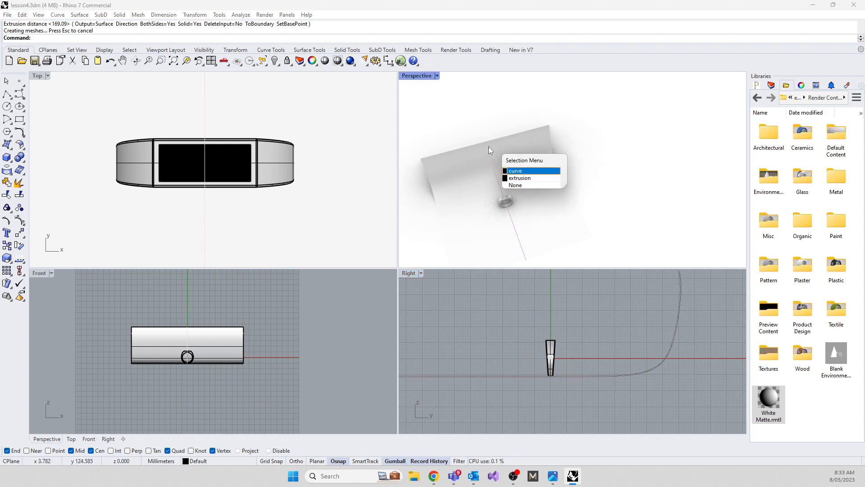
pyautogui.click(520, 174)
pyautogui.press('Delete')
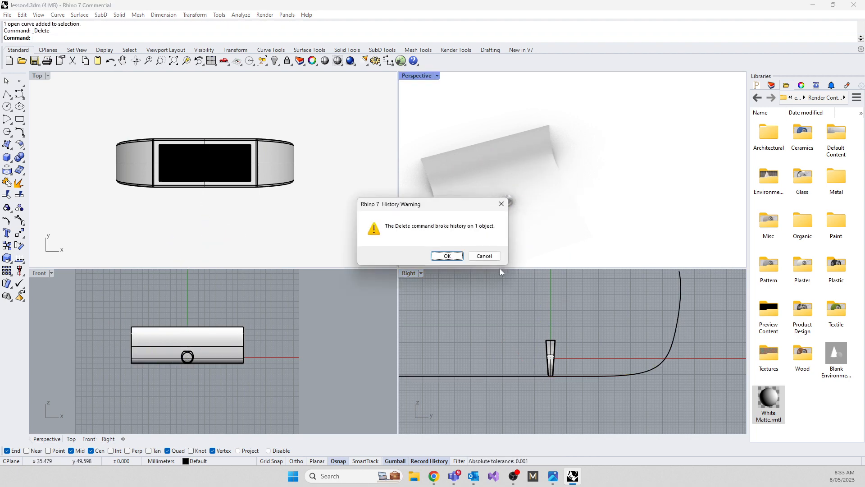
pyautogui.click(460, 258)
# Enlarge the Perspective viewport and frame a close angled view of the ring and its woven top
pyautogui.scroll(5, 495, 211)
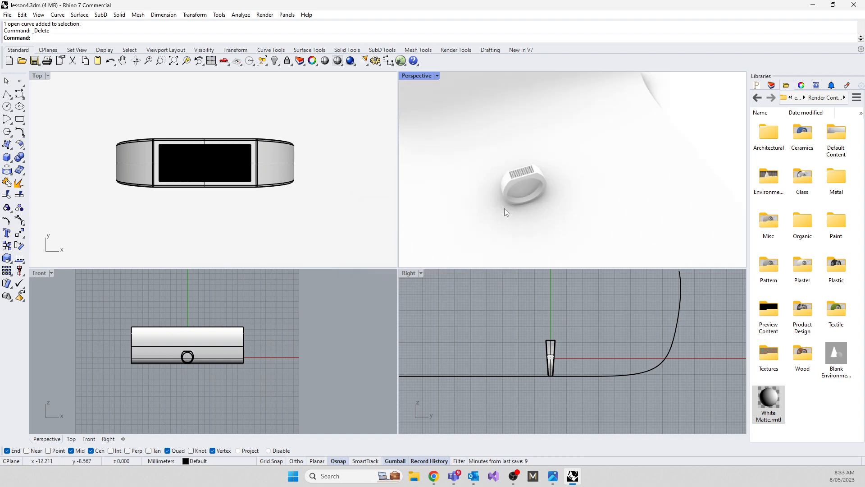
pyautogui.moveTo(599, 234); pyautogui.dragTo(602, 206, button='right')
pyautogui.scroll(8, 458, 176)
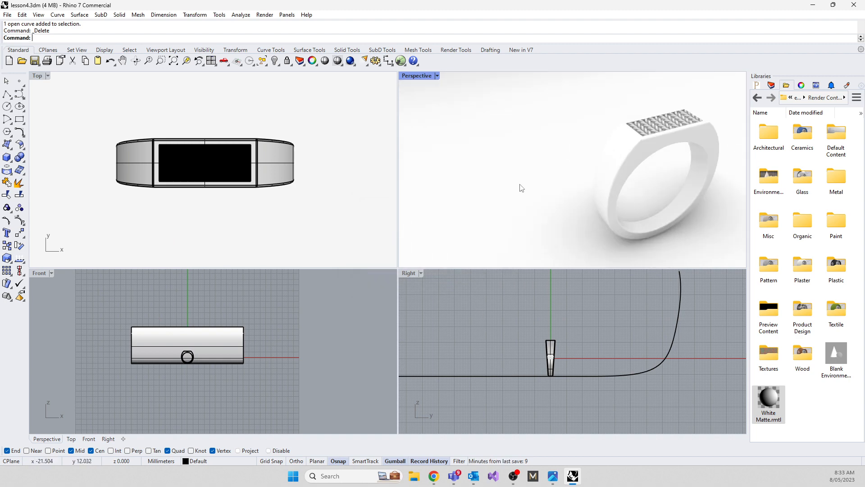
pyautogui.moveTo(521, 188); pyautogui.dragTo(496, 192, button='right')
pyautogui.scroll(3, 446, 241)
pyautogui.scroll(-3, 509, 199)
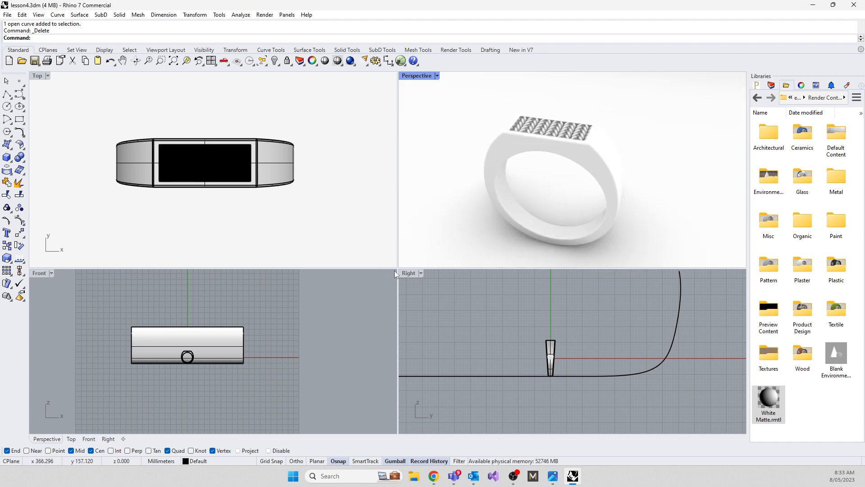
pyautogui.moveTo(396, 269); pyautogui.dragTo(402, 359)
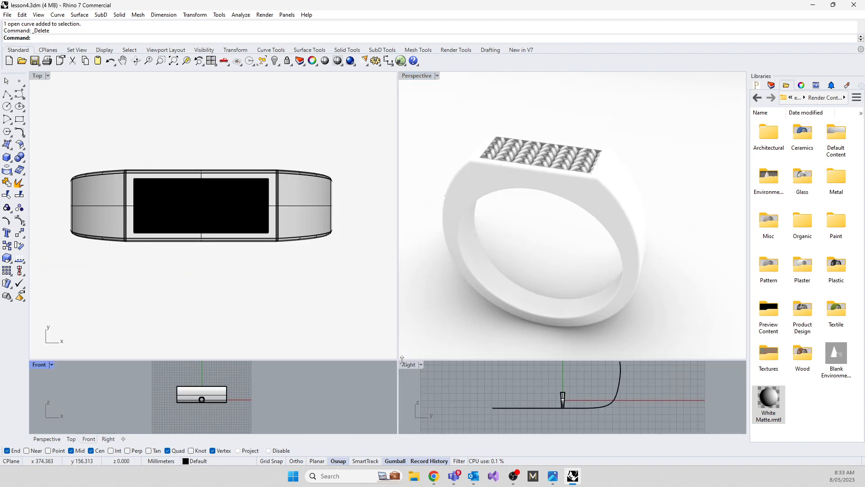
pyautogui.keyDown('shift'); pyautogui.moveTo(532, 258); pyautogui.dragTo(534, 231, button='right'); pyautogui.keyUp('shift')
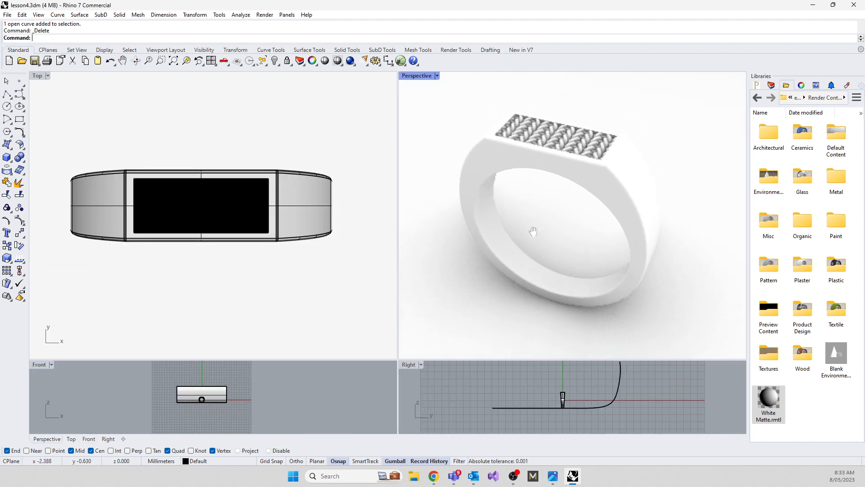
pyautogui.scroll(4, 524, 194)
pyautogui.moveTo(524, 195); pyautogui.dragTo(573, 236, button='right')
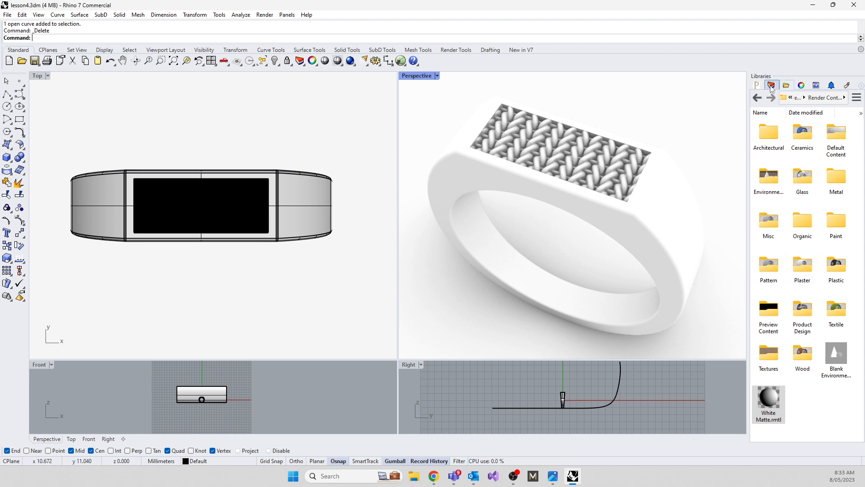
# Apply Satin Yellow Gold from the library's Metal > Satin folder to the woven inset on top of the ring
pyautogui.doubleClick(835, 180)
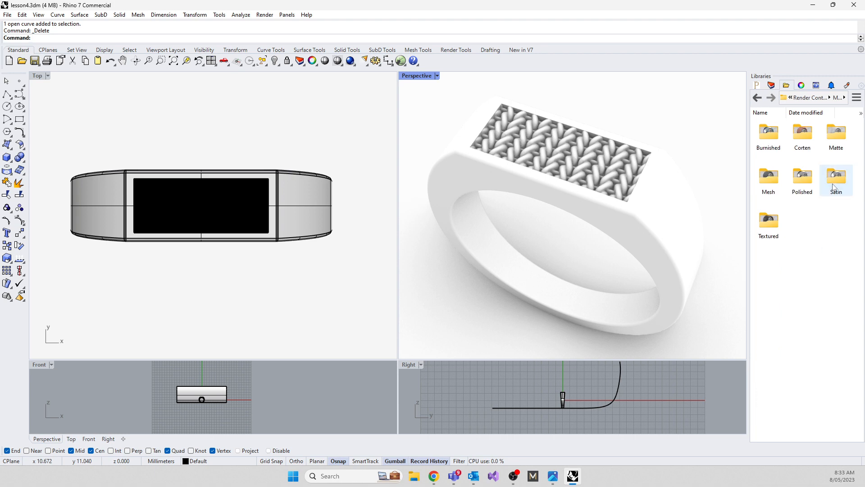
pyautogui.doubleClick(837, 178)
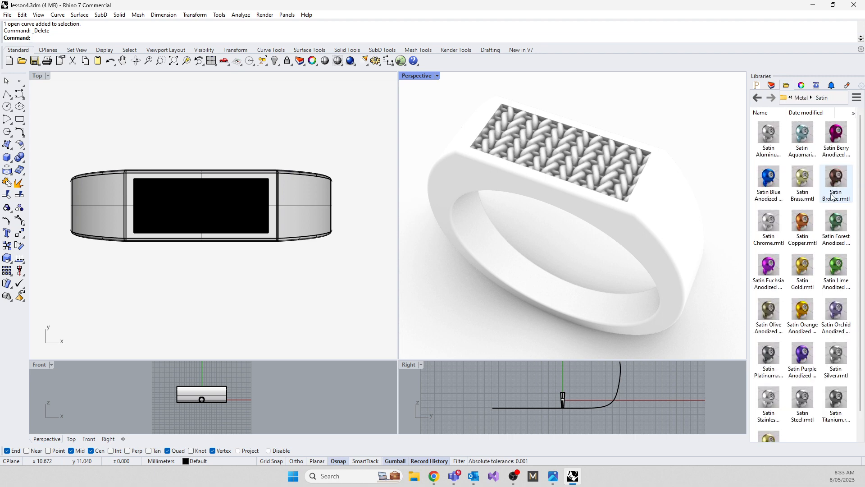
pyautogui.scroll(-1, 801, 408)
pyautogui.moveTo(769, 419); pyautogui.dragTo(577, 187)
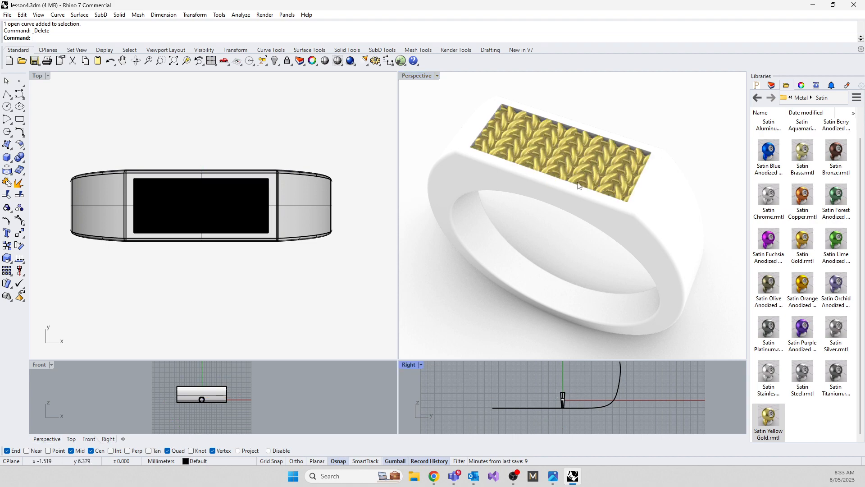
# Try the Satin Titanium and Satin Orange Anodized materials on the ring band
pyautogui.moveTo(839, 374); pyautogui.dragTo(671, 289)
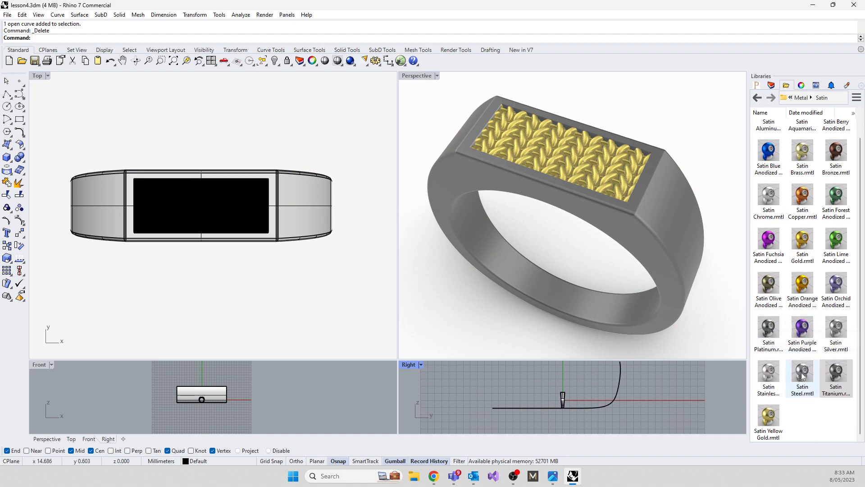
pyautogui.moveTo(802, 285); pyautogui.dragTo(671, 331)
pyautogui.click(680, 376)
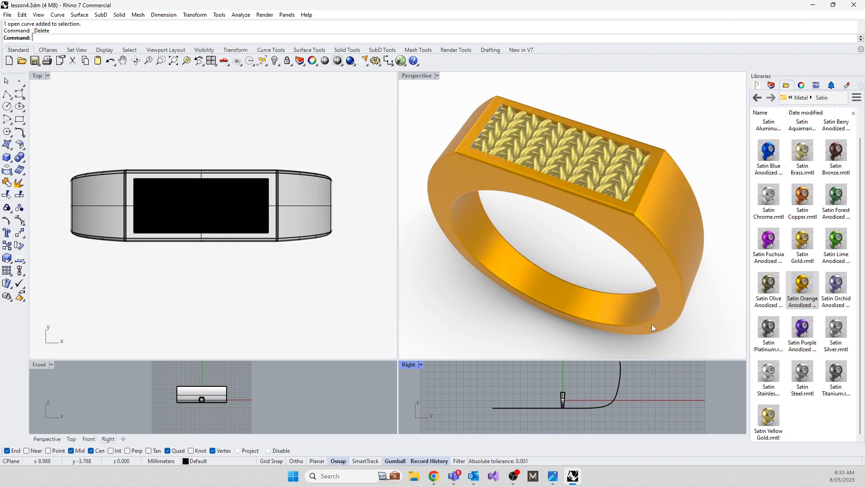
# Apply Satin Yellow Gold to the ring band and Satin Chrome to the woven inset
pyautogui.moveTo(768, 417); pyautogui.dragTo(674, 273)
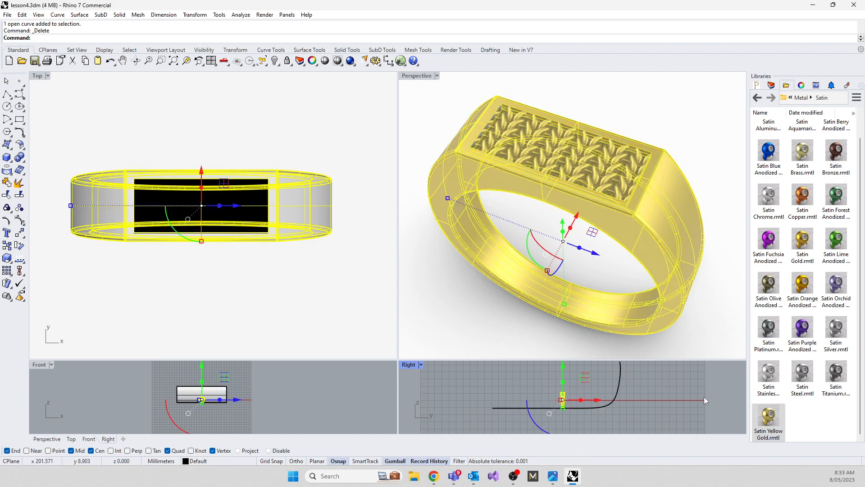
pyautogui.click(703, 397)
pyautogui.moveTo(767, 199); pyautogui.dragTo(629, 163)
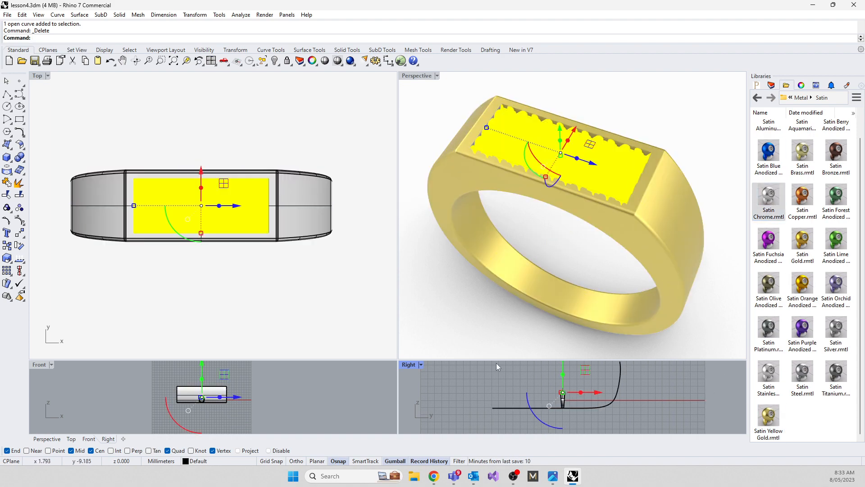
pyautogui.click(467, 385)
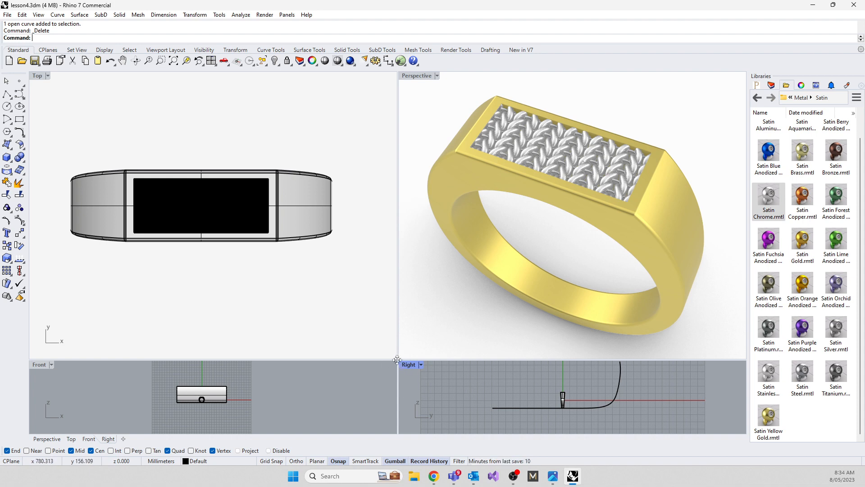
# Frame the whole ring in an enlarged Perspective viewport and capture that view with ViewCaptureToFile, with the viewport aspect ratio locked
pyautogui.moveTo(396, 359); pyautogui.dragTo(397, 377)
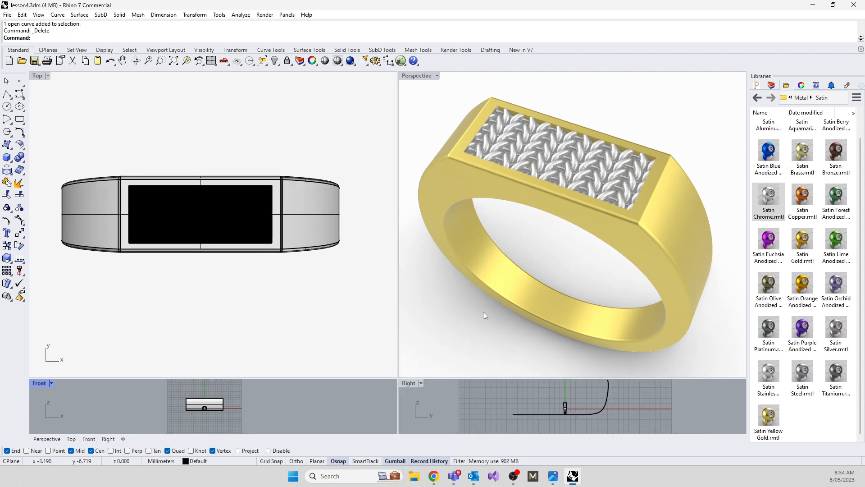
pyautogui.moveTo(478, 320); pyautogui.dragTo(511, 288, button='right')
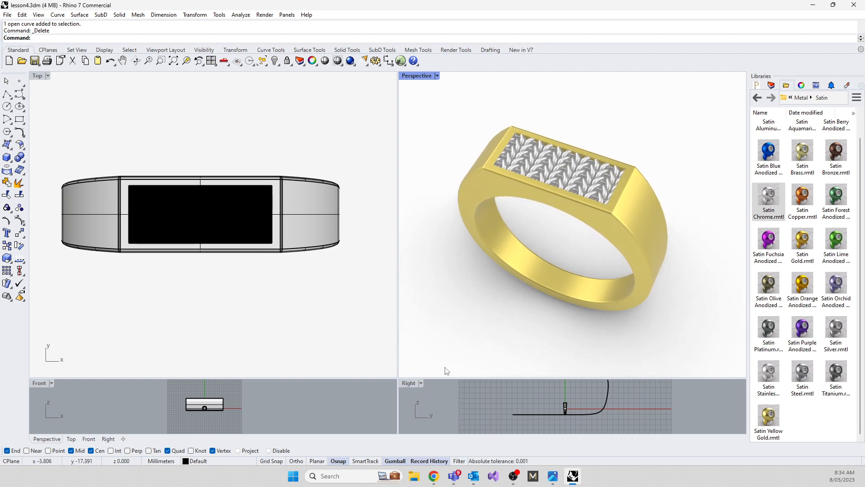
pyautogui.write('ViewCaptureToFile')
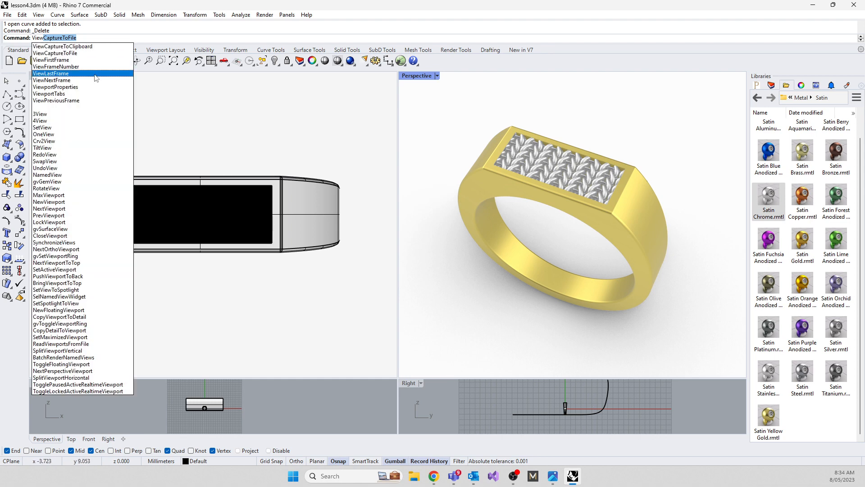
pyautogui.click(55, 53)
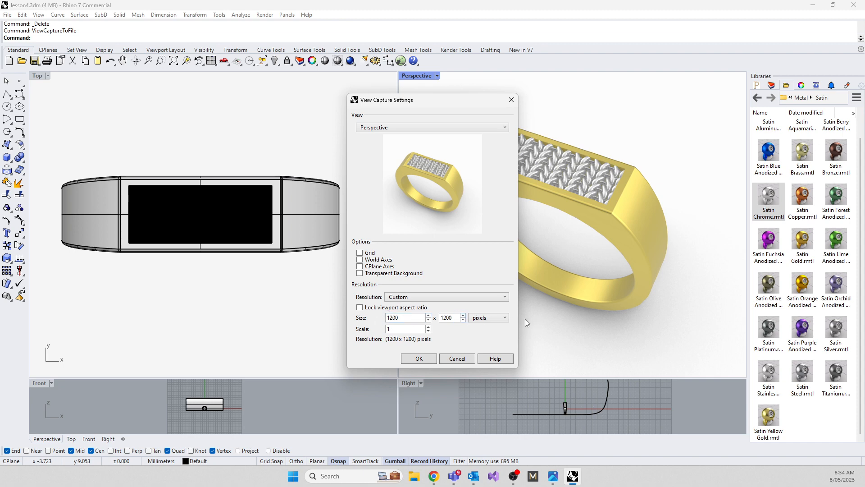
pyautogui.click(359, 307)
pyautogui.click(419, 359)
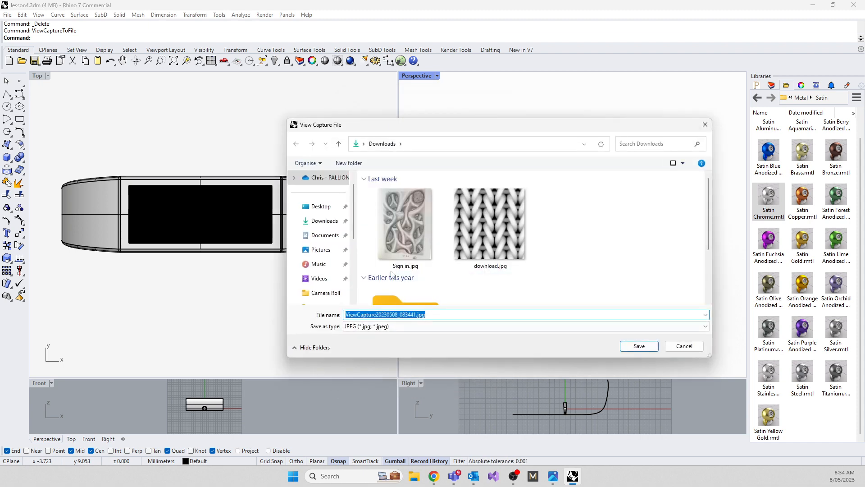
# Save the view capture to the Desktop folder as ring.jpg
pyautogui.click(320, 206)
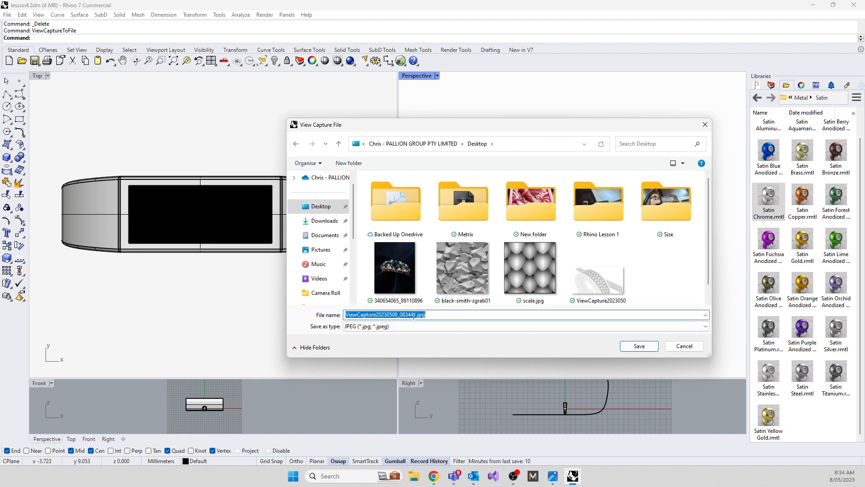
pyautogui.click(415, 314)
pyautogui.moveTo(418, 314); pyautogui.dragTo(321, 314)
pyautogui.write('ring')
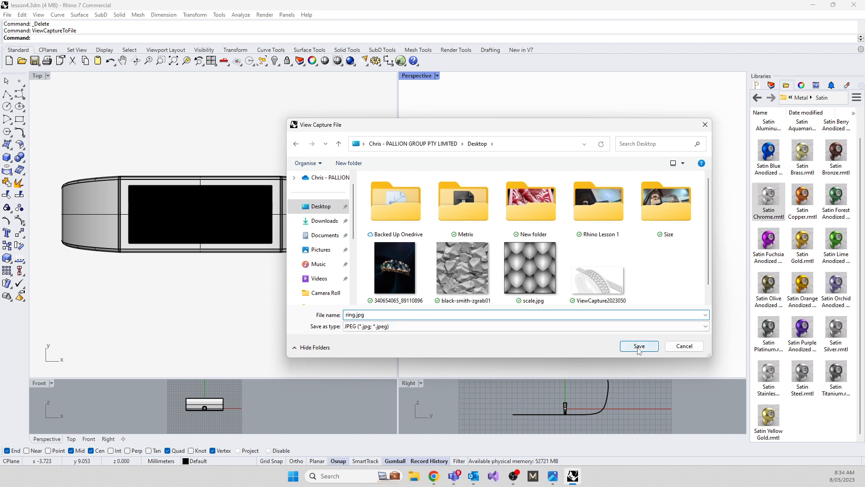
pyautogui.click(638, 346)
# Display the Perspective view as a greyscale depth image with the ShowZBuffer command
pyautogui.write('Show')
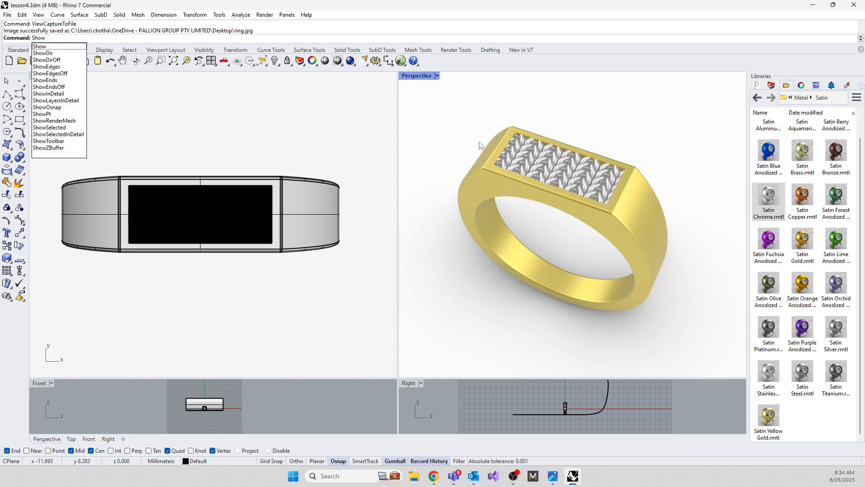
pyautogui.write('ZBuffer')
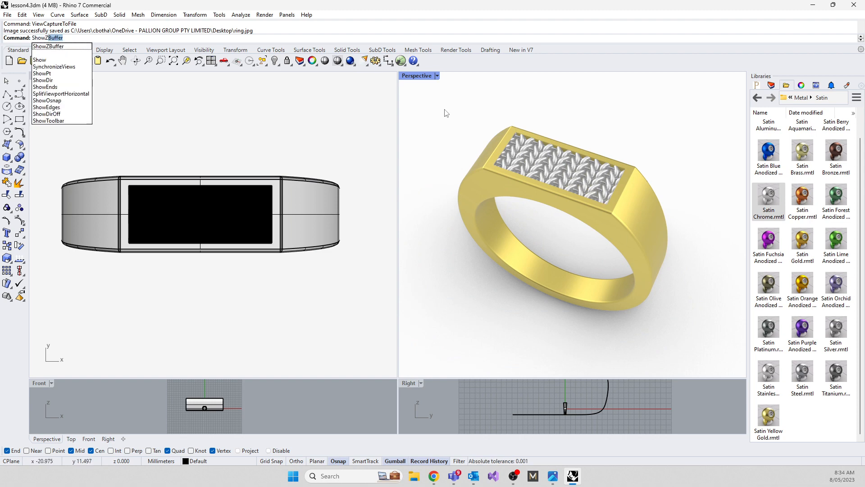
pyautogui.click(44, 47)
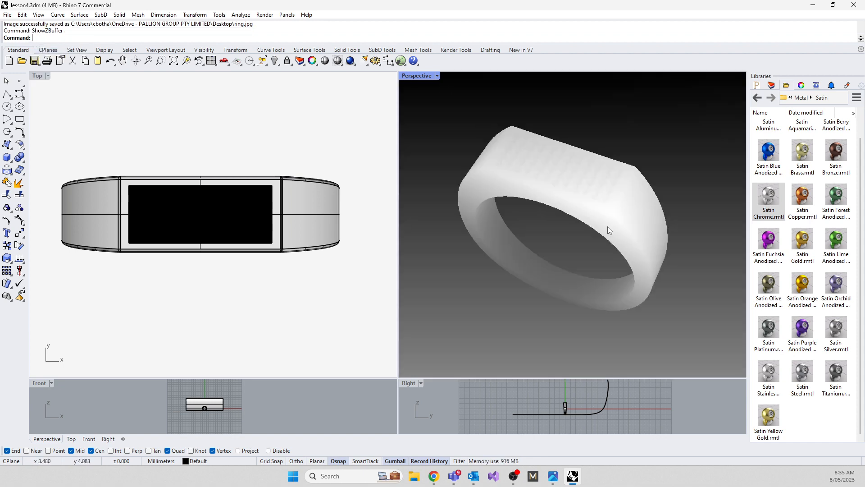
# Capture the depth view with ViewCaptureToFile at 1200 x 1200 pixels and save it to the Desktop as ring_depth.jpg
pyautogui.rightClick(499, 38)
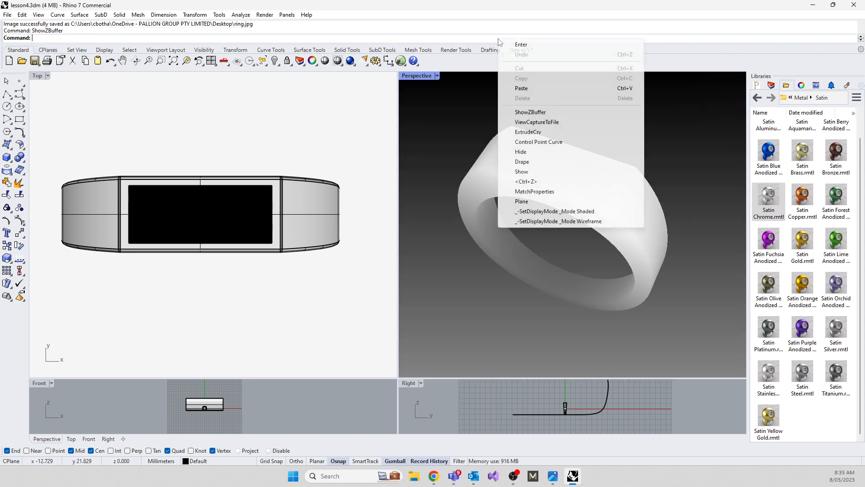
pyautogui.click(535, 123)
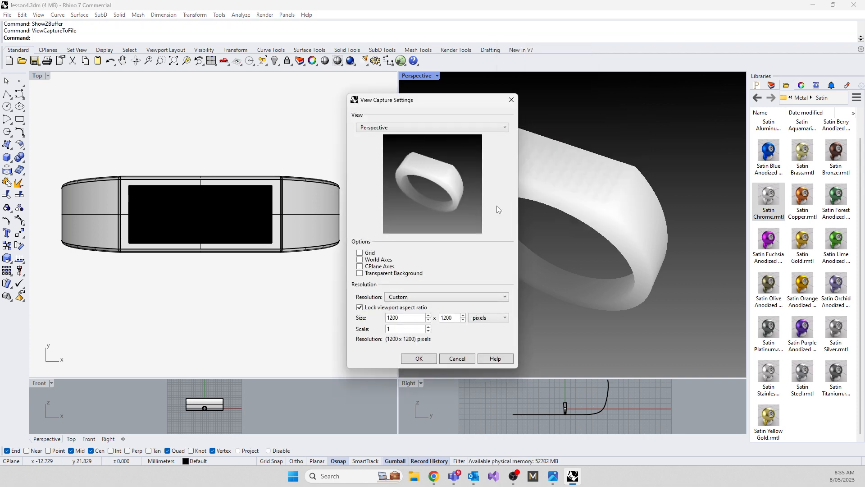
pyautogui.click(418, 359)
pyautogui.click(529, 268)
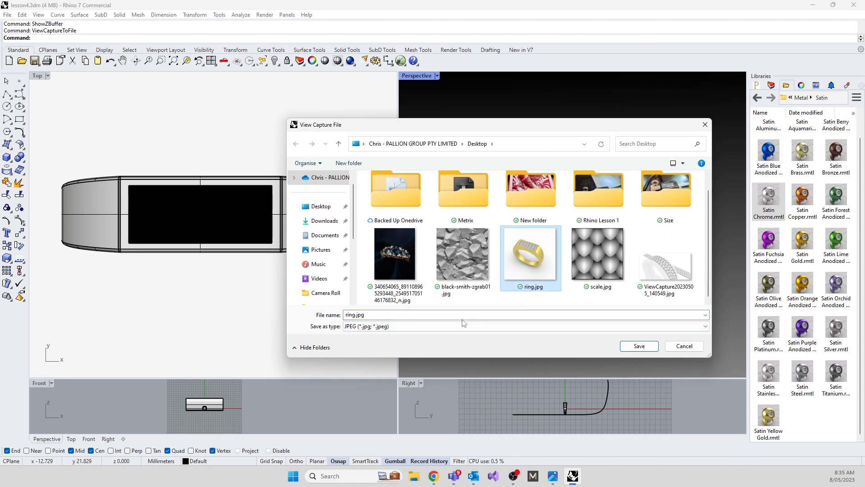
pyautogui.click(354, 314)
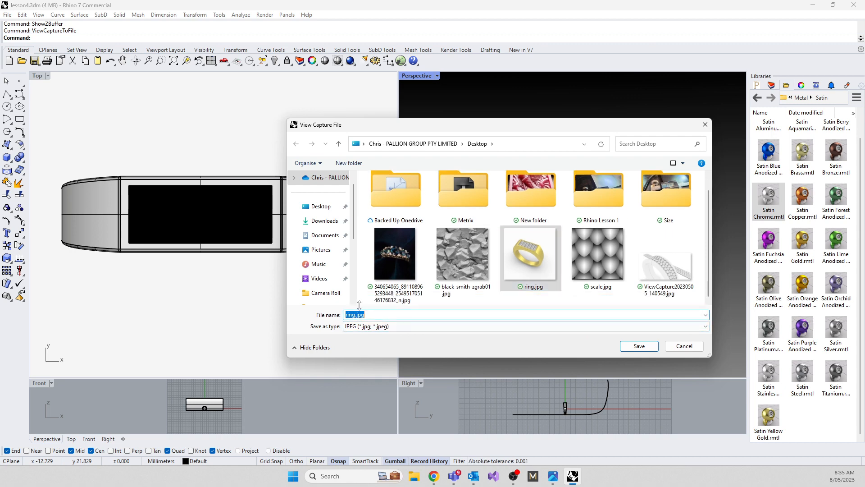
pyautogui.click(355, 315)
pyautogui.write('_depth')
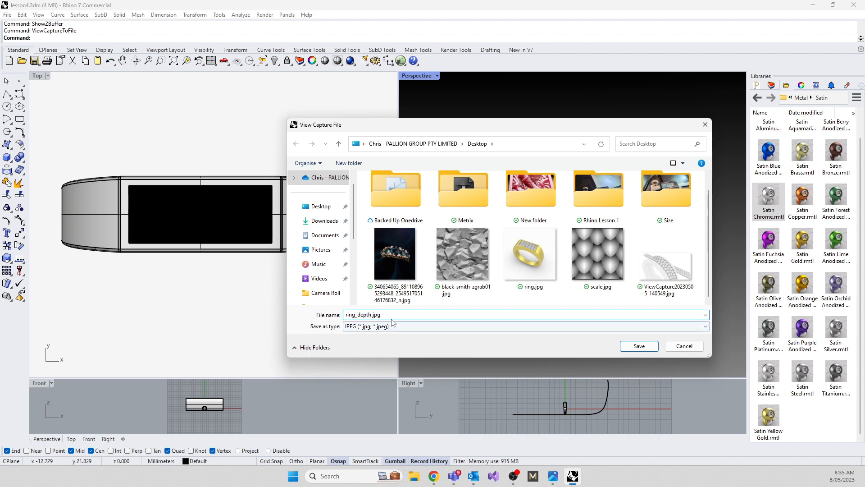
pyautogui.click(643, 346)
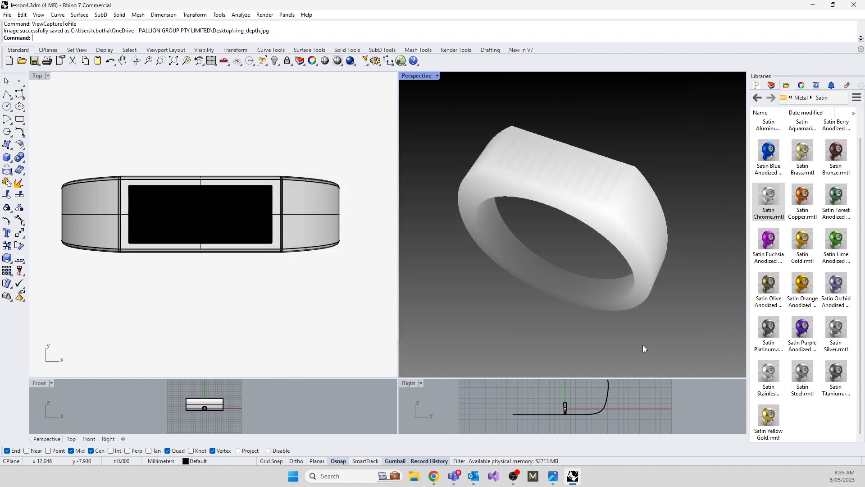
# Switch to Facebook in Chrome and try to place ring.jpg from the desktop straight onto the page
pyautogui.click(433, 476)
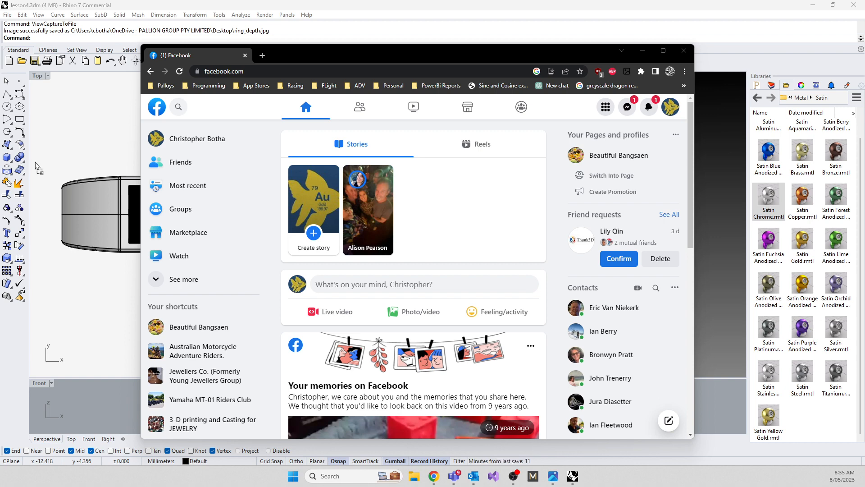
pyautogui.moveTo(39, 168); pyautogui.dragTo(419, 287)
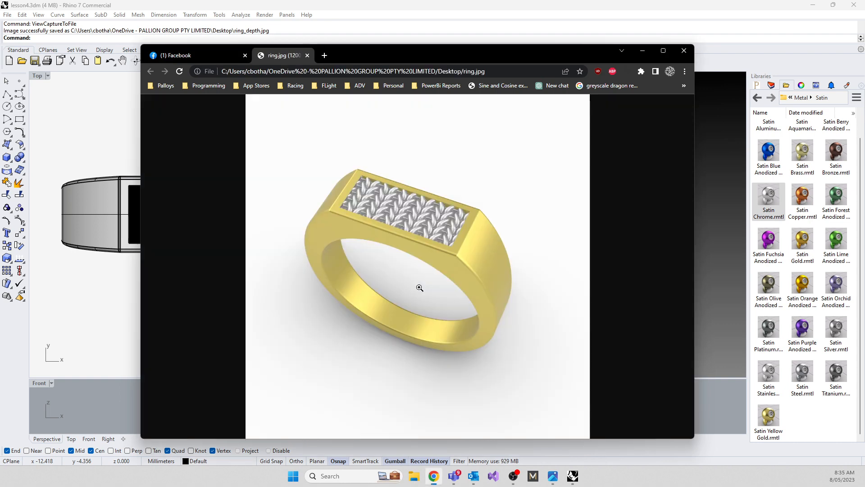
pyautogui.click(202, 55)
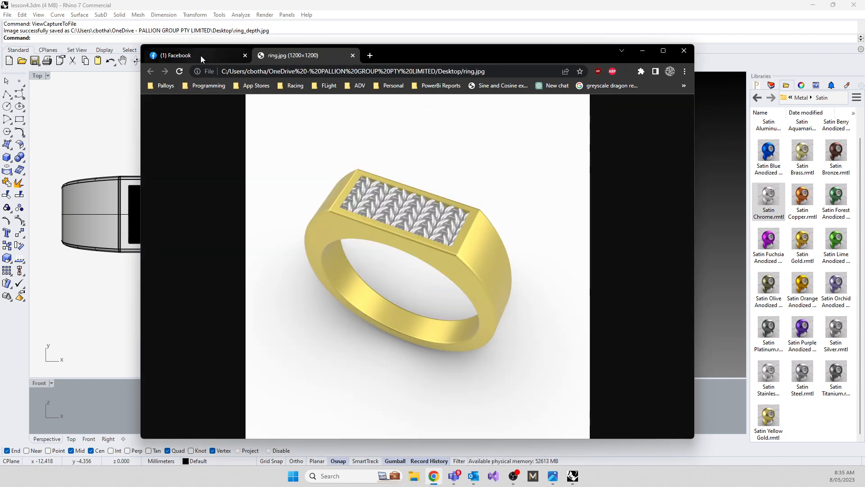
# Start a new photo/video post and attach both ring.jpg and ring_depth.jpg from the Desktop folder
pyautogui.click(424, 310)
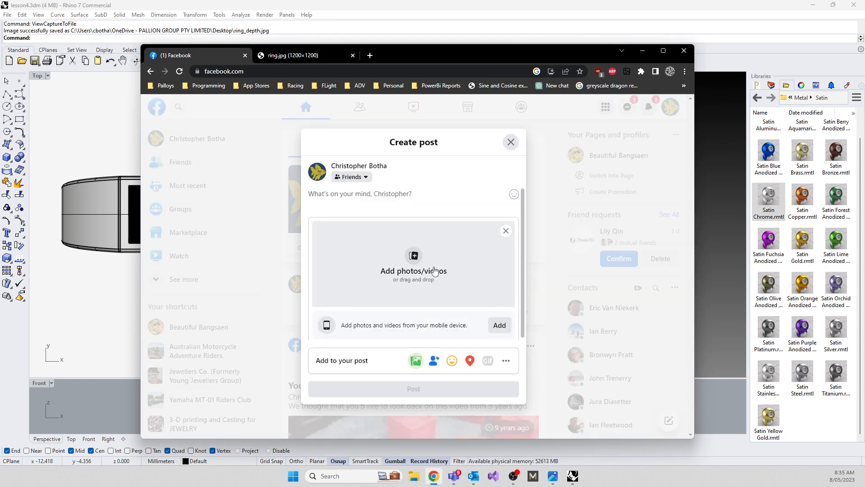
pyautogui.click(414, 259)
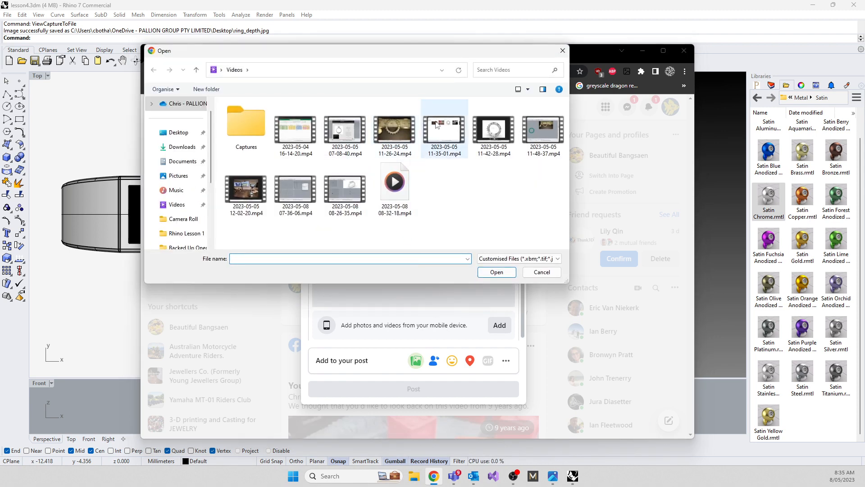
pyautogui.click(178, 133)
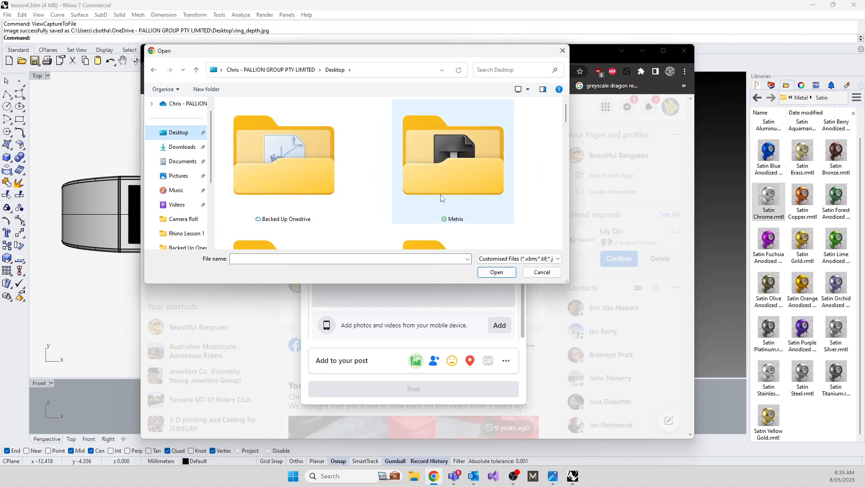
pyautogui.scroll(-8, 436, 199)
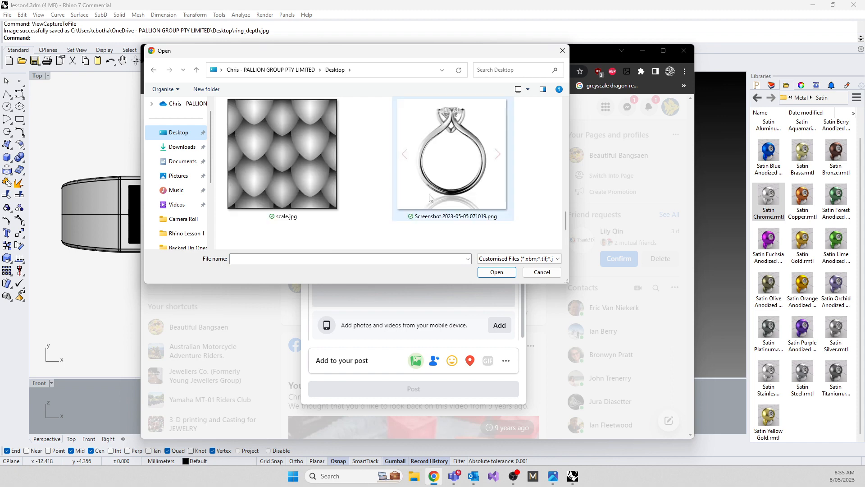
pyautogui.scroll(3, 429, 195)
pyautogui.scroll(-2, 429, 190)
pyautogui.click(290, 188)
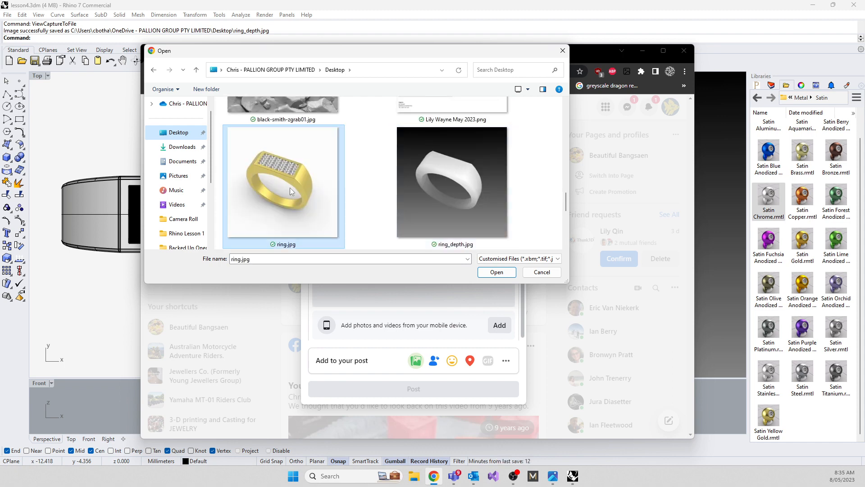
pyautogui.keyDown('ctrl'); pyautogui.click(430, 197); pyautogui.keyUp('ctrl')
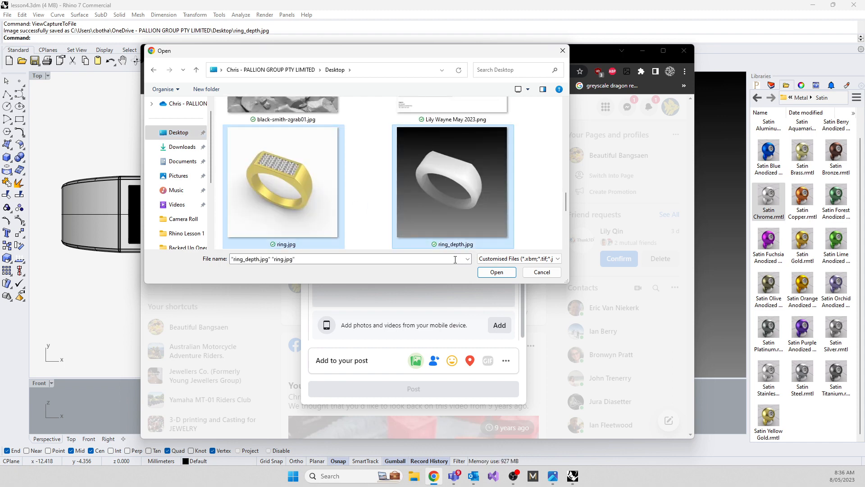
pyautogui.click(491, 271)
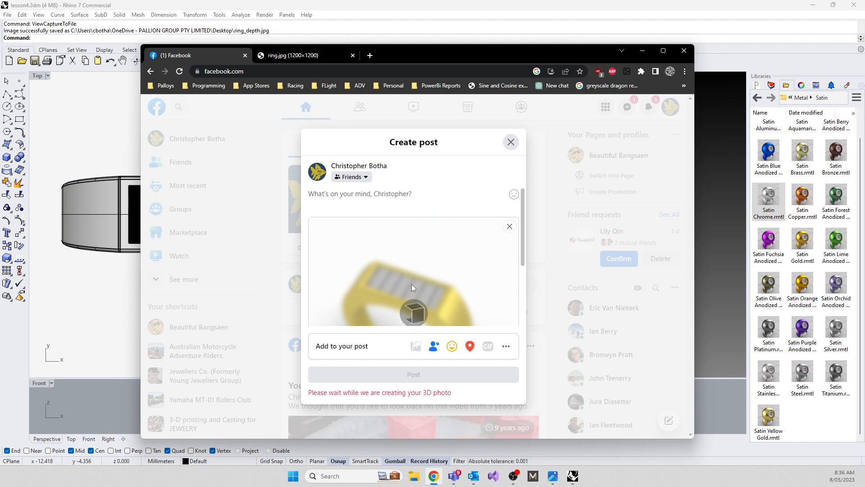
# Preview the 3D ring photo in the draft and publish the post to the Friends audience
pyautogui.scroll(-3, 413, 283)
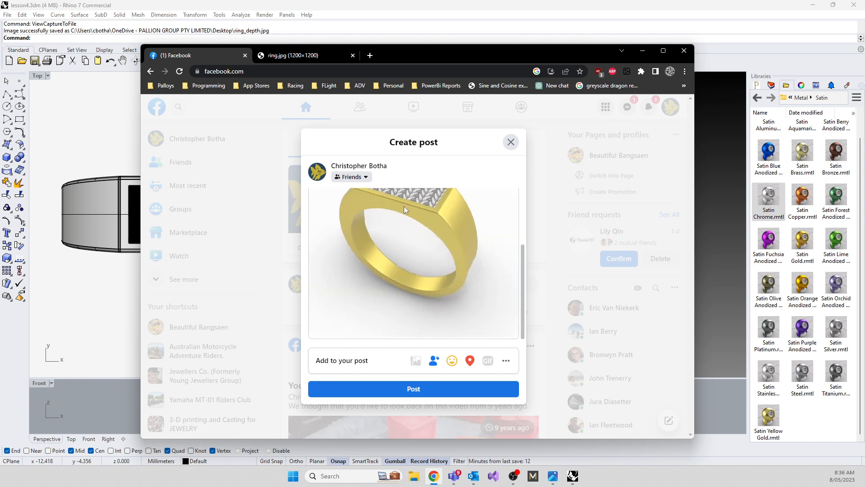
pyautogui.scroll(1, 365, 268)
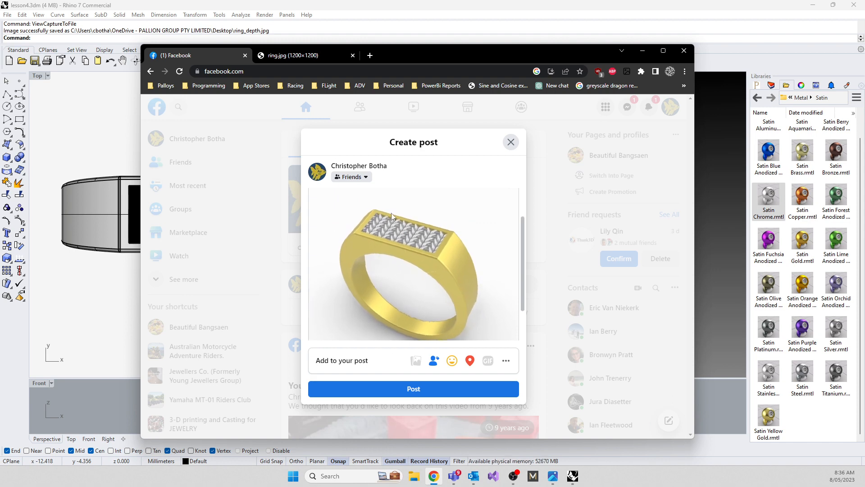
pyautogui.click(408, 391)
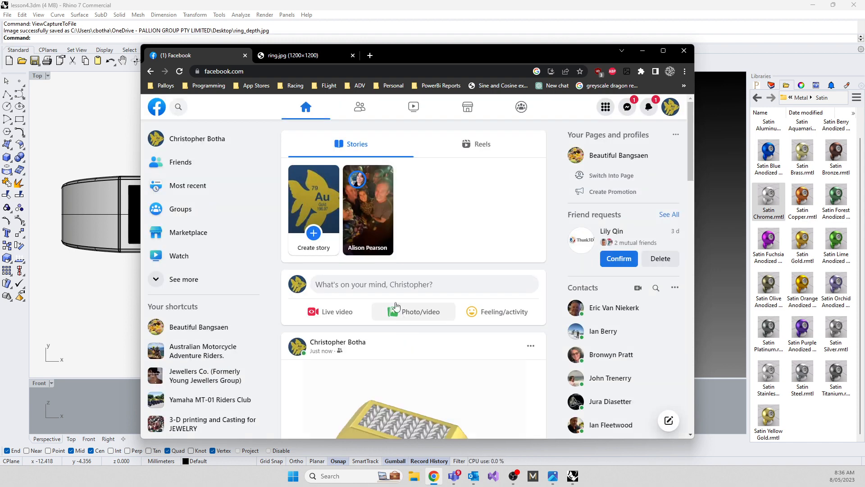
pyautogui.scroll(-3, 405, 288)
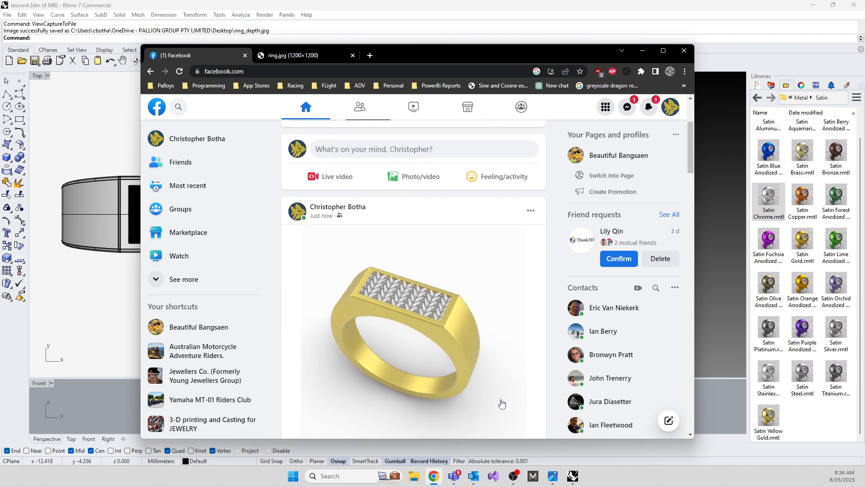